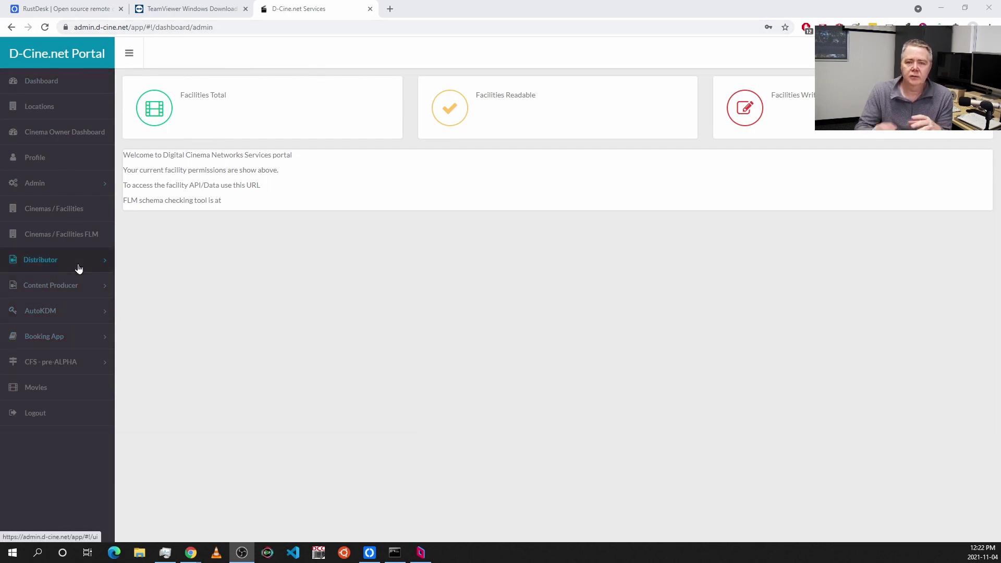
Open the Booking App's release schedules and show December 2021 to early January 2022 on the timeline at a wider scale.
left_click(72, 338)
left_click(61, 362)
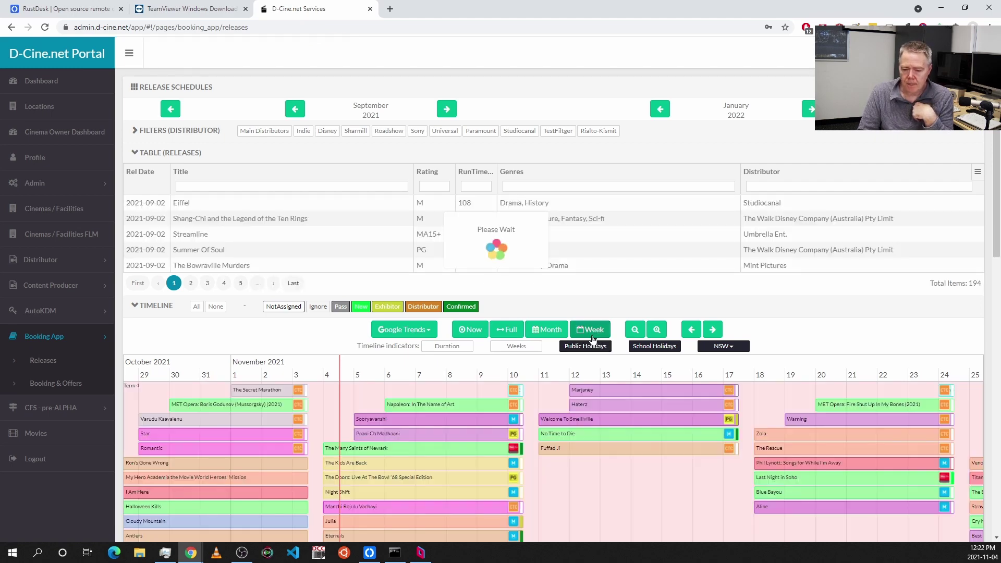
left_click(635, 329)
scroll(868, 385, "down", 2)
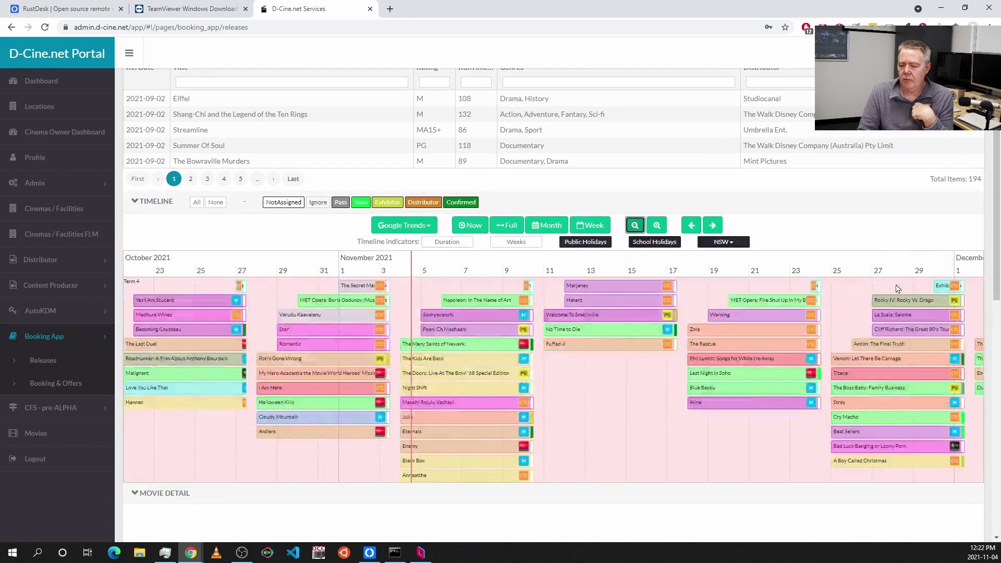
left_click_drag(897, 269, 383, 270)
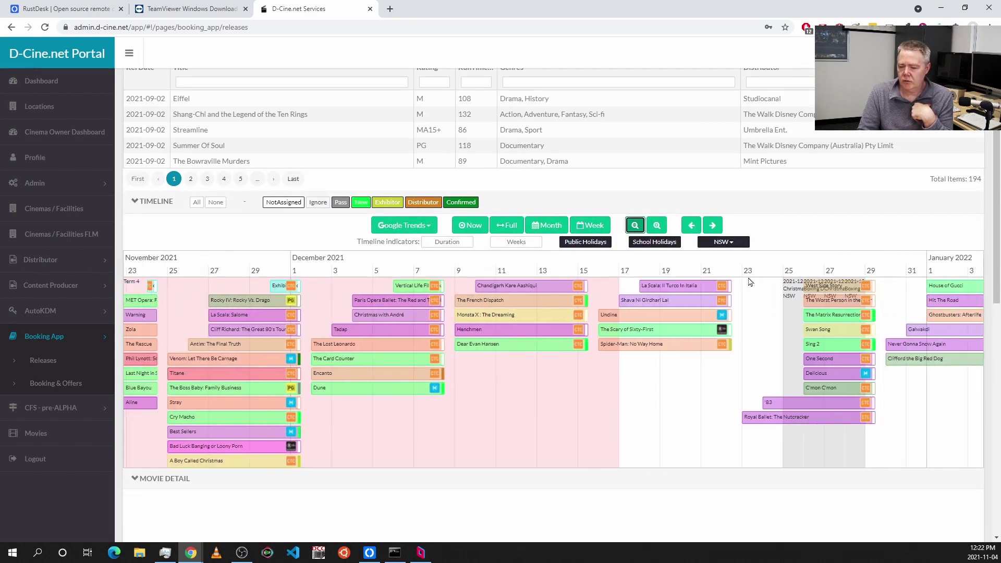
left_click_drag(852, 269, 631, 281)
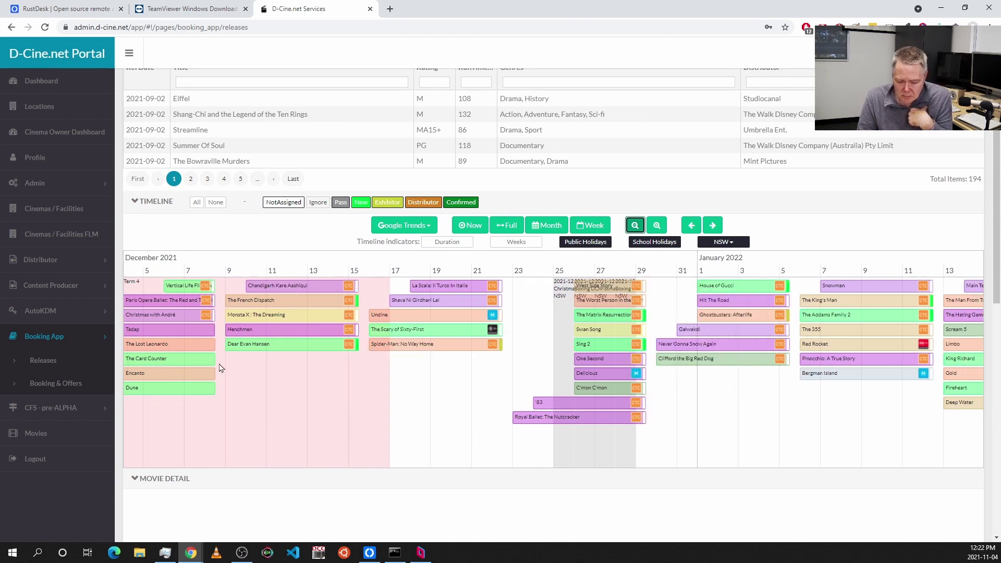
Select the releases Encanto, Spider-Man: No Way Home, Sing 2, The Matrix Resurrections and Ghostbusters: Afterlife one after another on the timeline.
left_click(199, 371)
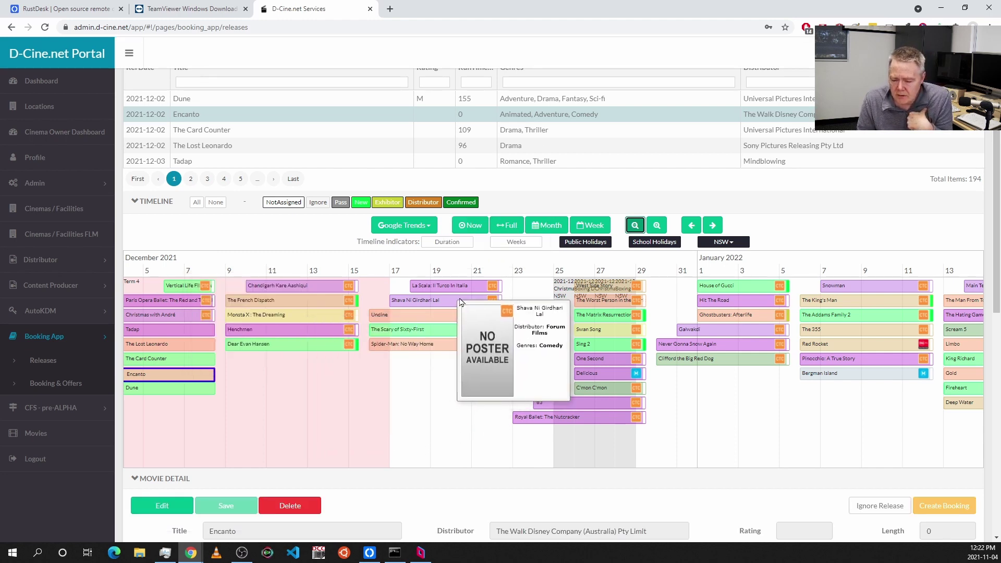
left_click(410, 347)
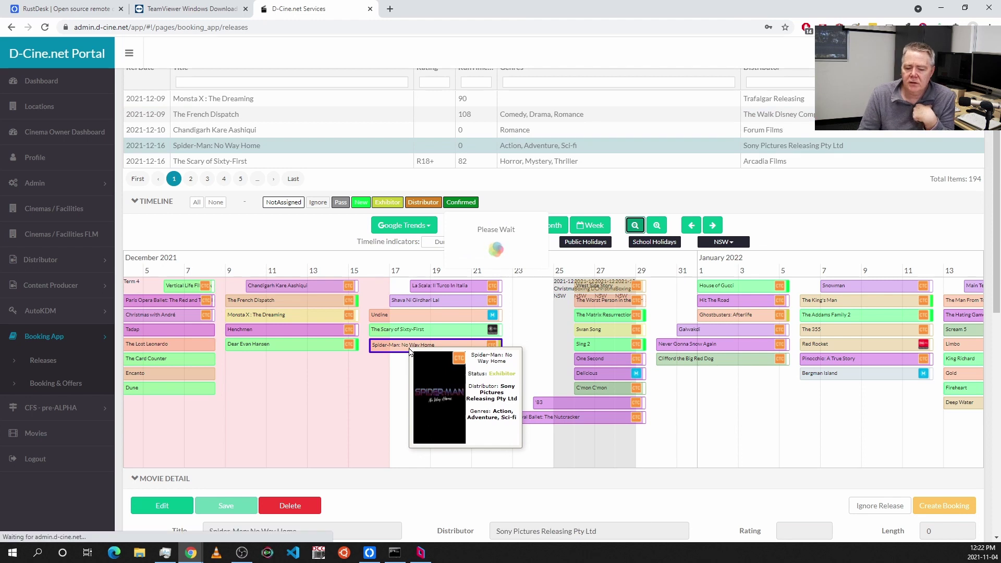
mouse_move(596, 349)
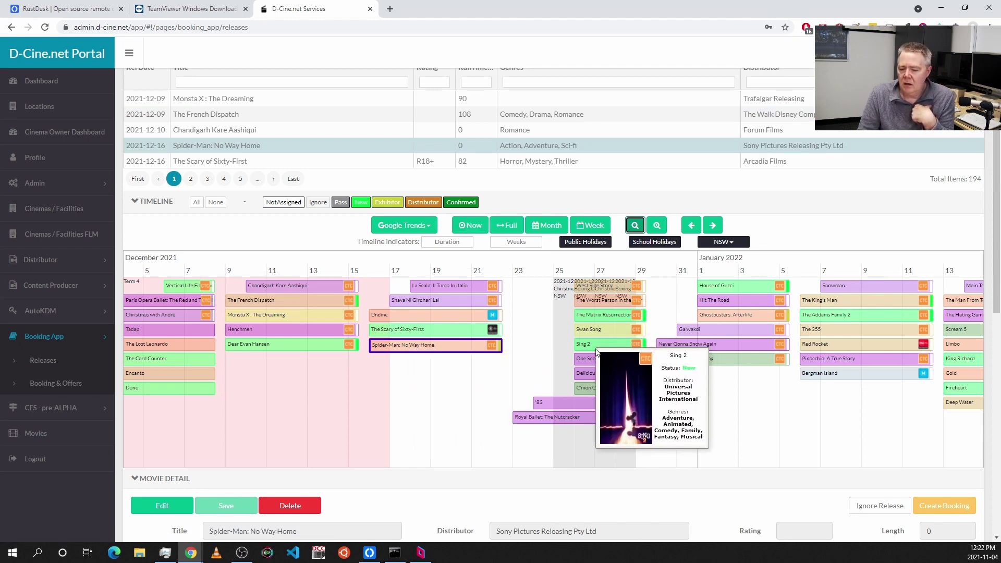
left_click(597, 347)
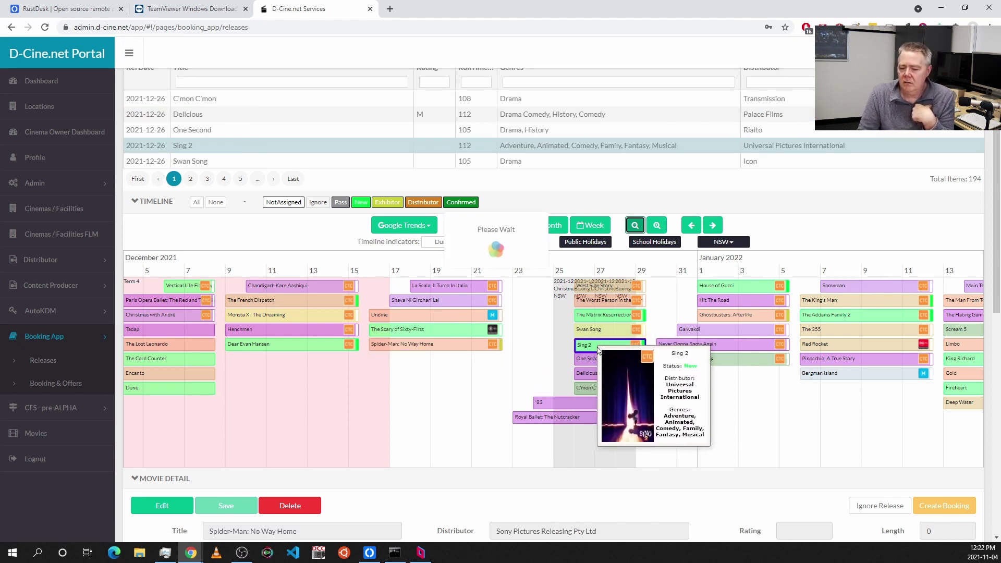
left_click(609, 316)
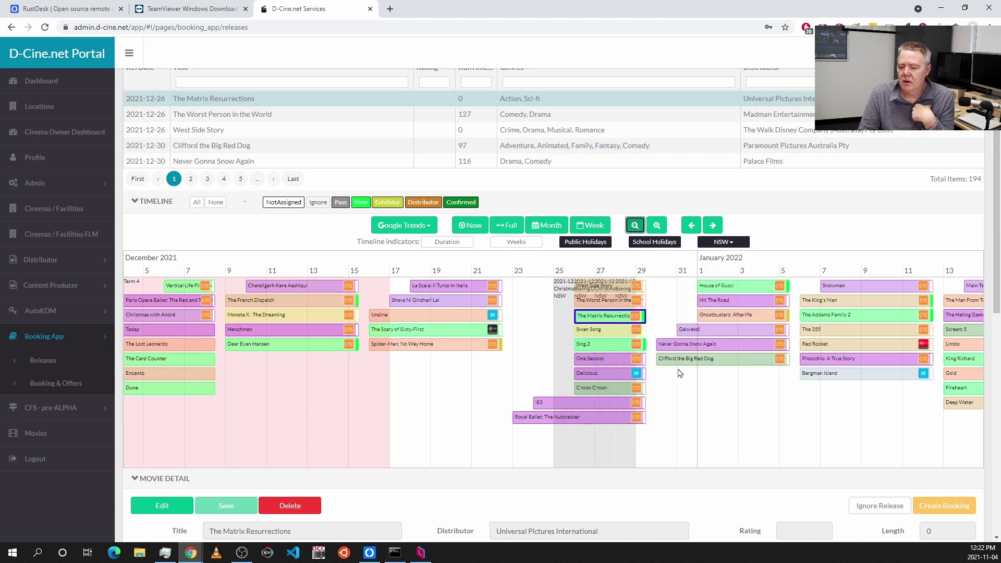
mouse_move(848, 331)
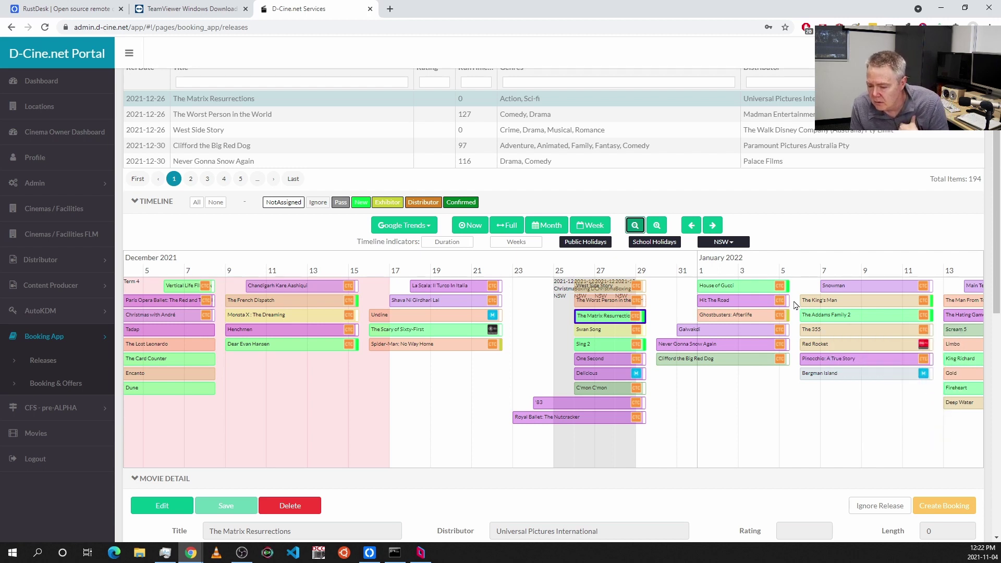
left_click(755, 316)
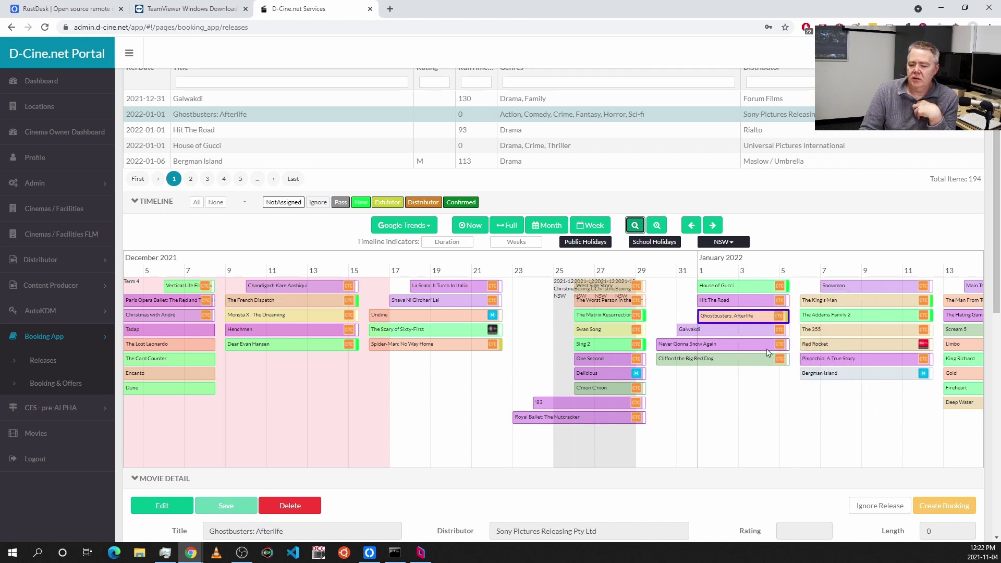
mouse_move(727, 311)
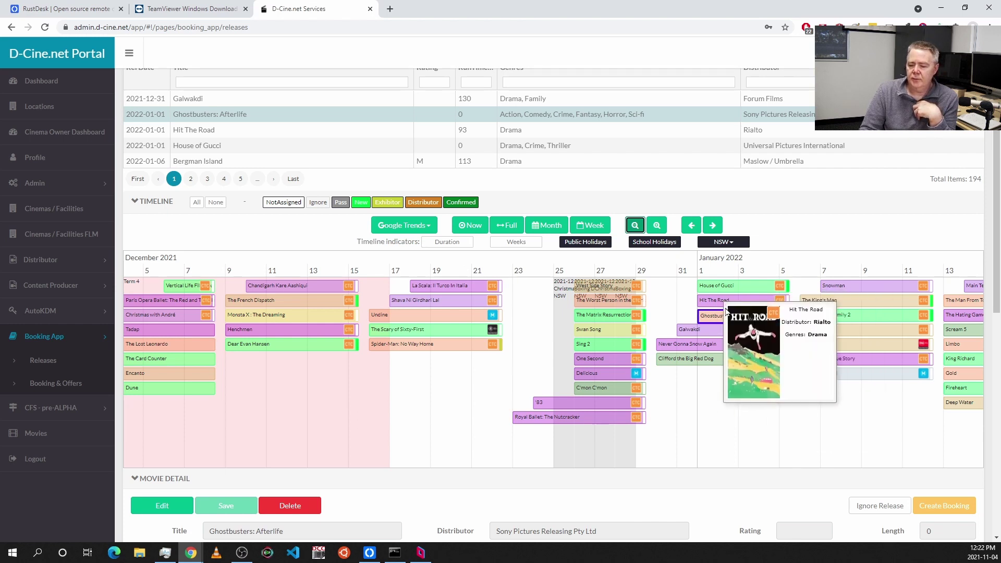
Open a Google Trends comparison by title for the last five selected films and review their interest over time.
left_click(406, 227)
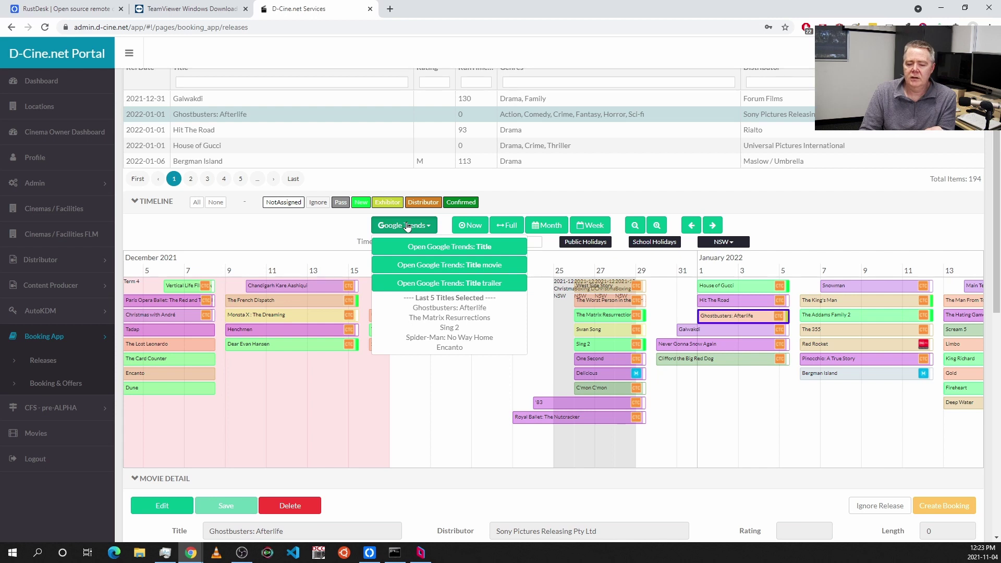
left_click(432, 253)
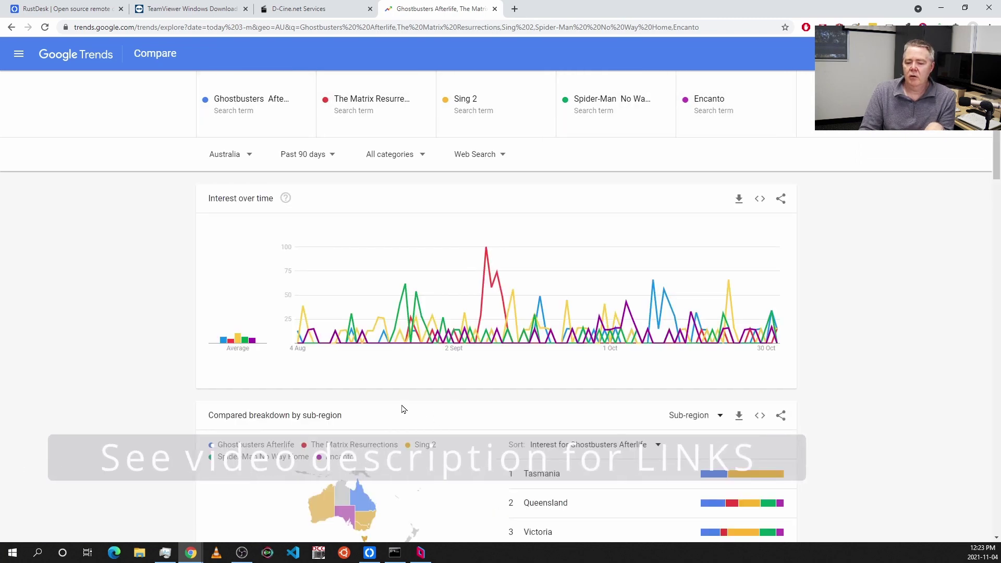
mouse_move(395, 338)
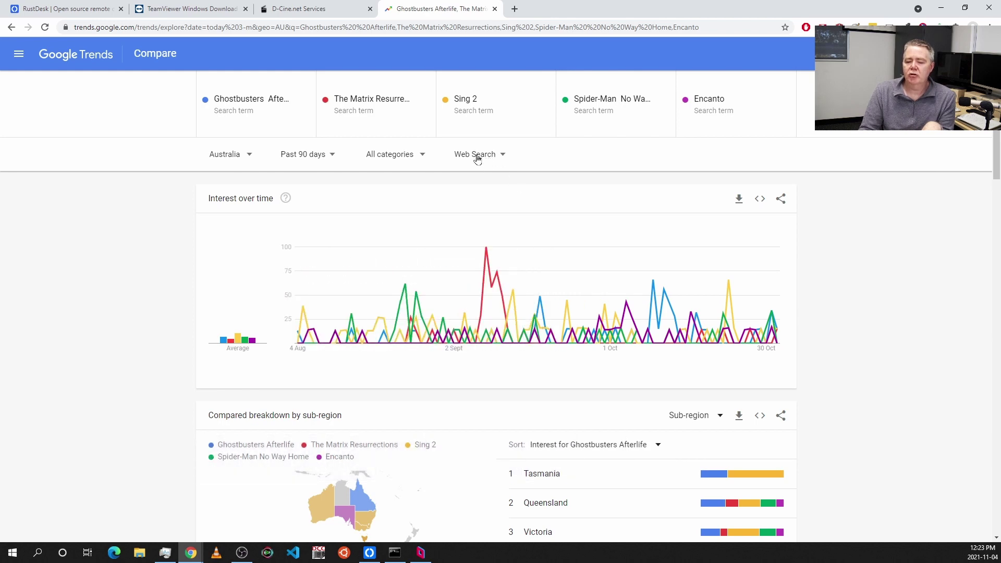
mouse_move(575, 332)
scroll(575, 332, "down", 1)
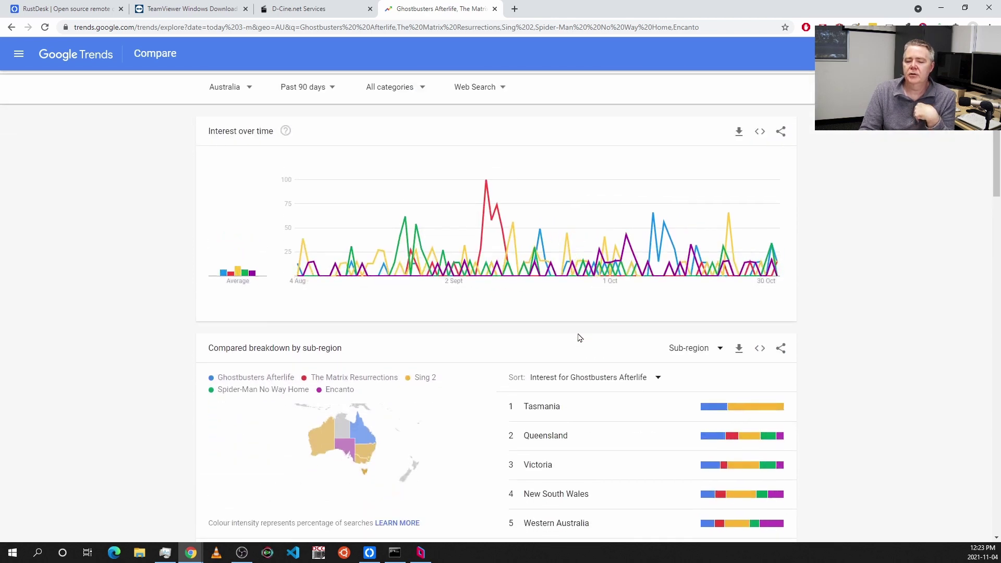
scroll(577, 335, "up", 1)
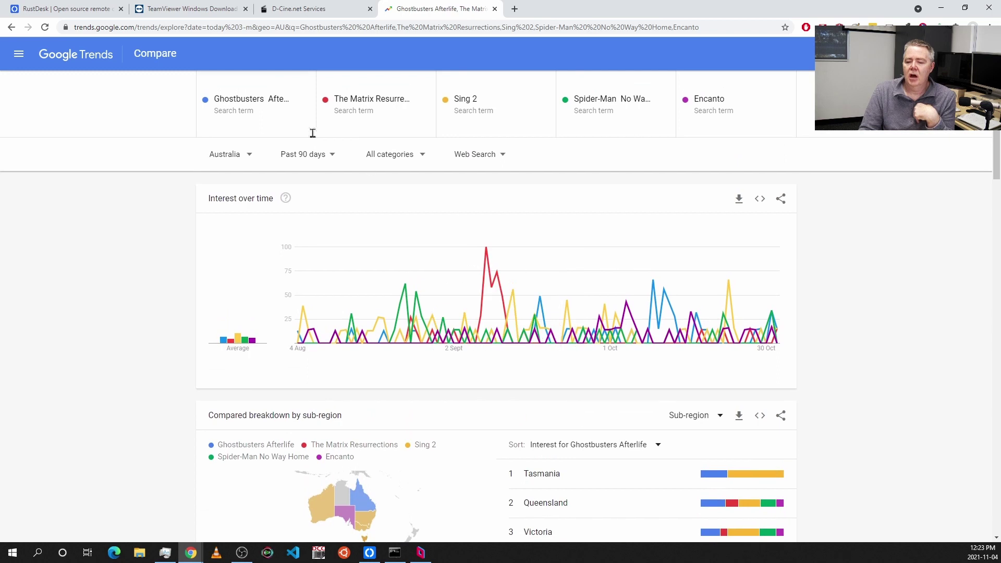
Set the comparison's region to Worldwide and its search type to YouTube Search, and examine the interest chart.
left_click(247, 156)
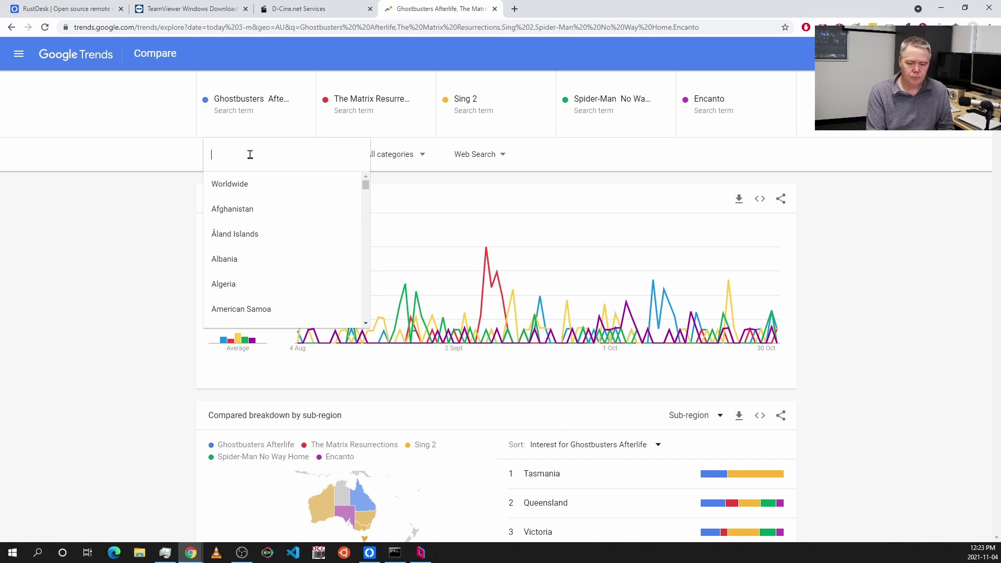
left_click(246, 186)
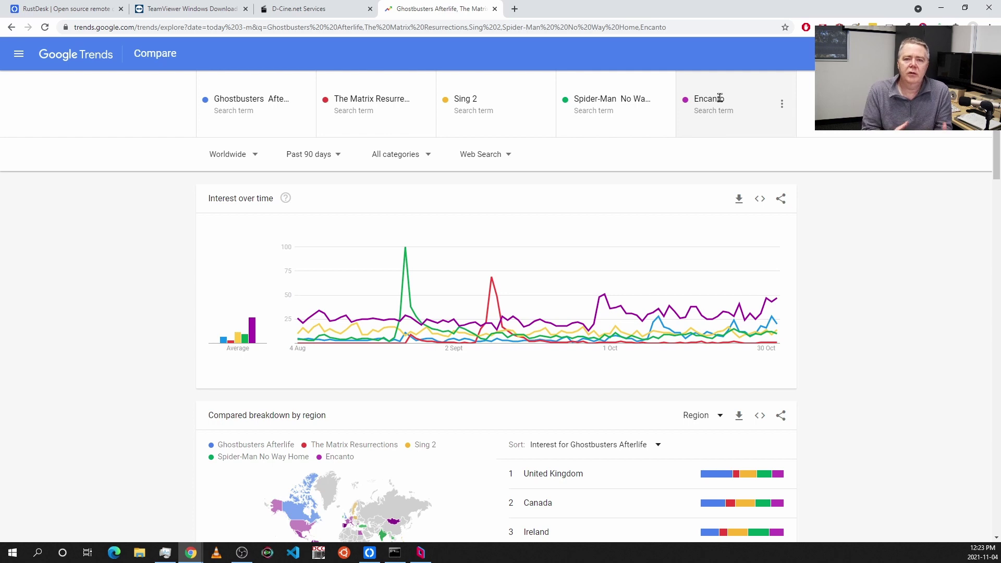
left_click(500, 157)
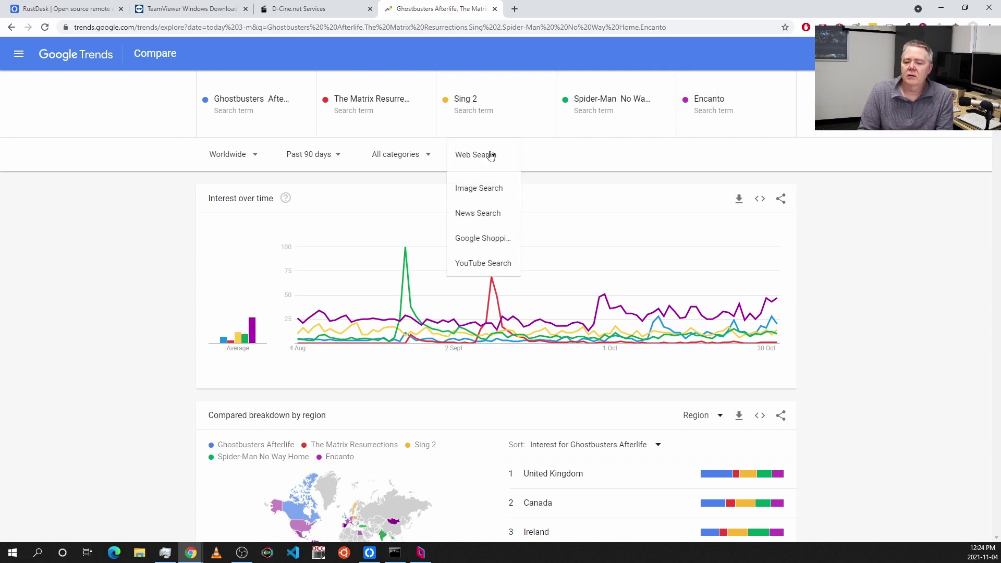
left_click(493, 265)
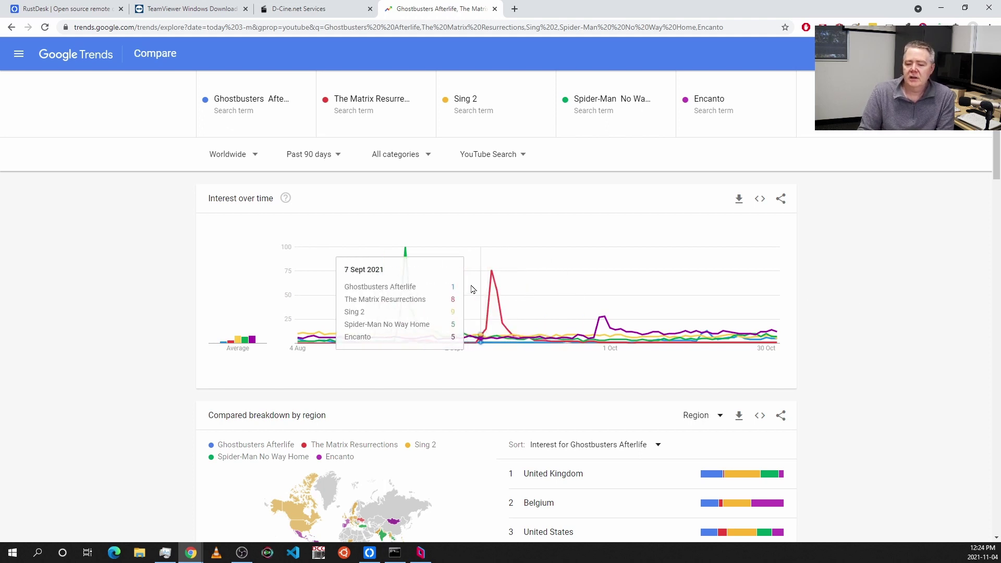
mouse_move(410, 264)
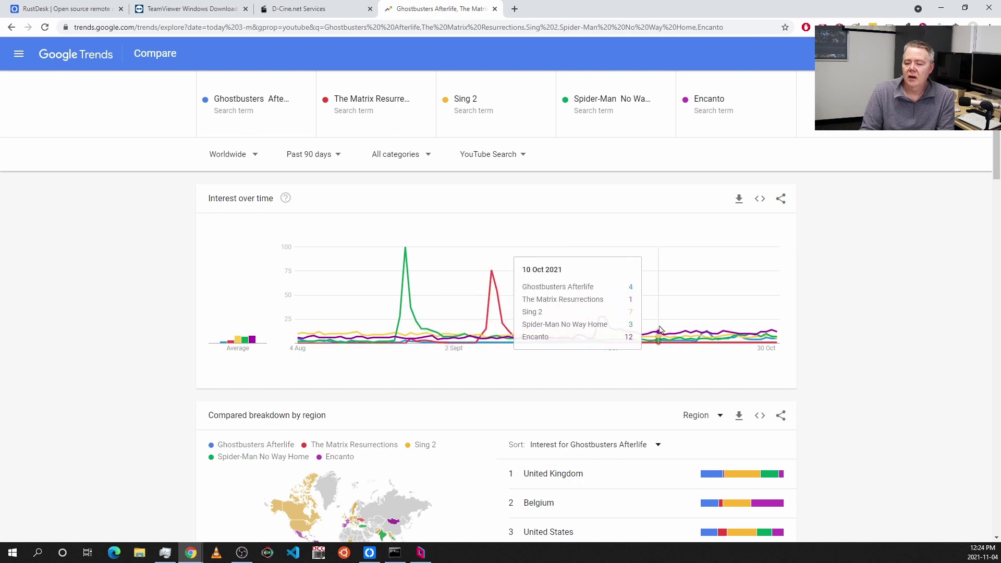
scroll(676, 329, "down", 2)
scroll(676, 320, "up", 2)
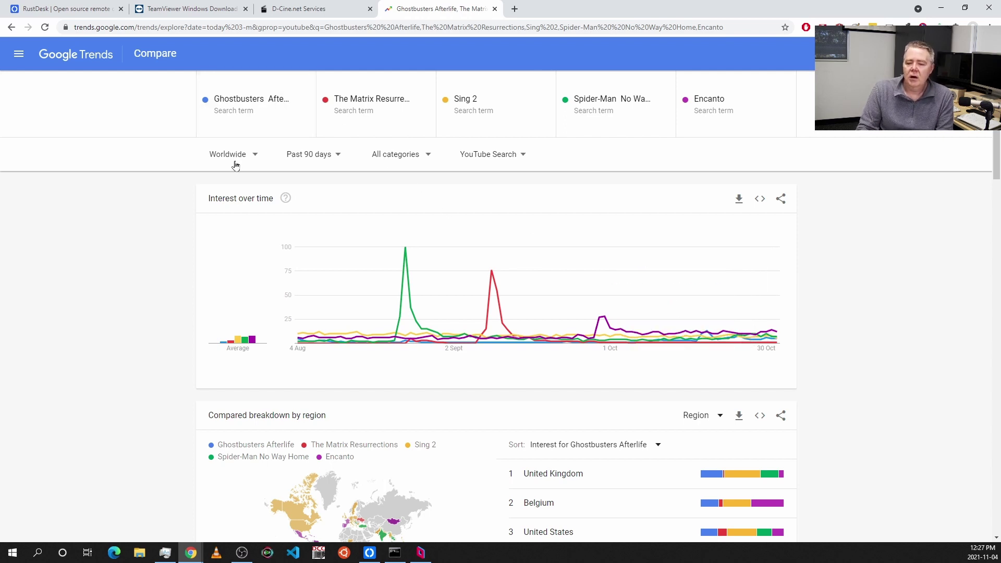
Check the suggested matches for the Ghostbusters Afterlife and The Matrix Resurrections search terms against the portal's release timeline.
left_click(256, 101)
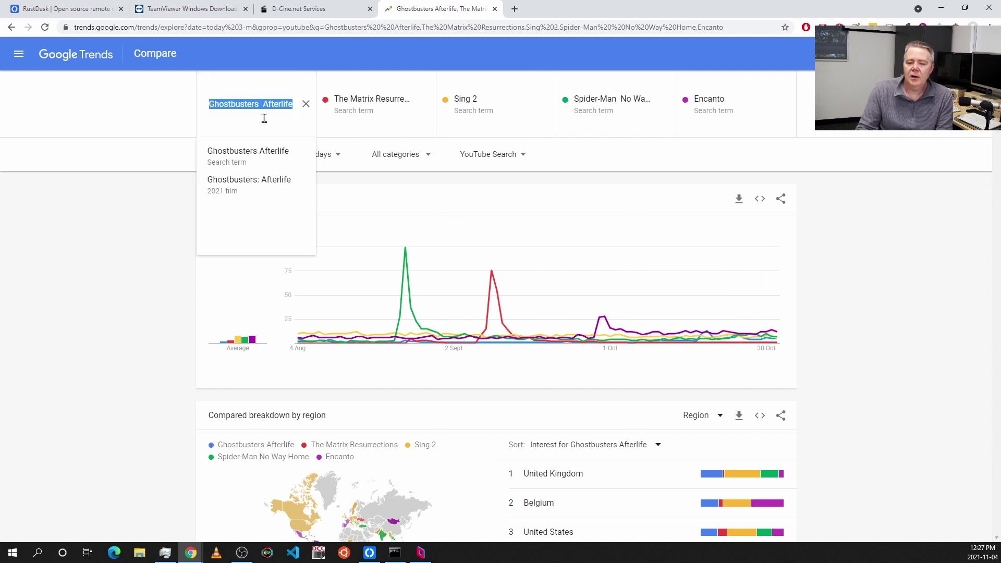
left_click(362, 102)
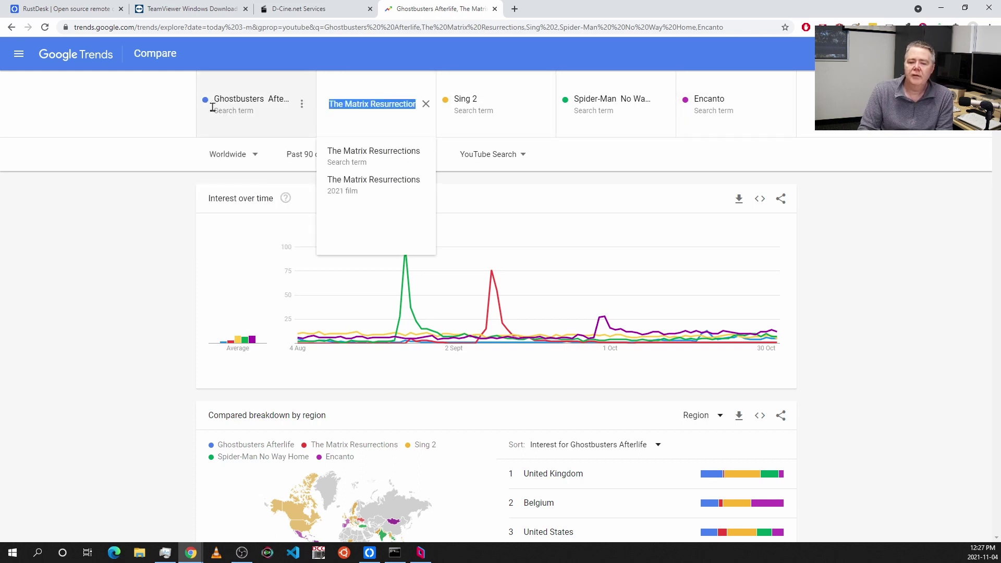
left_click(805, 122)
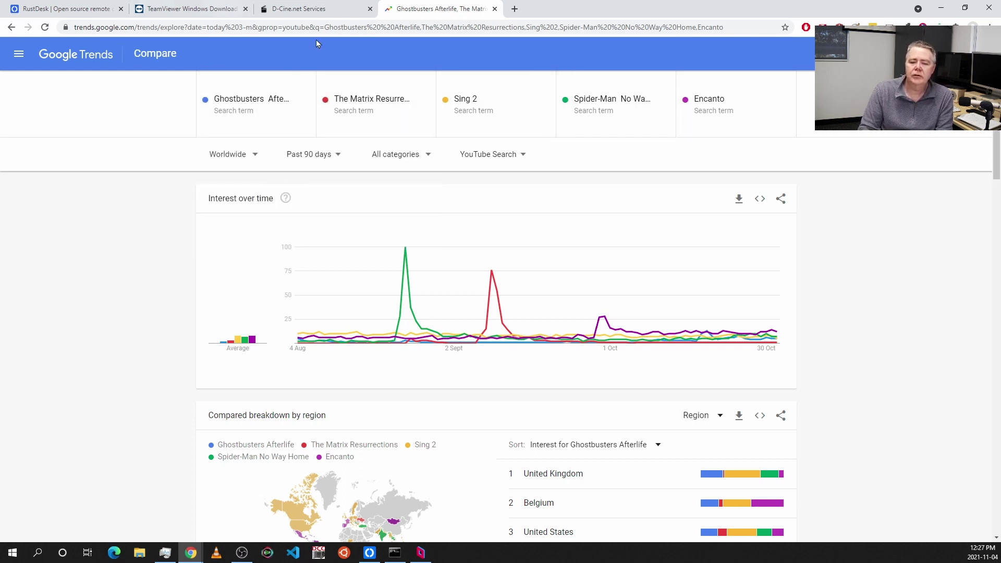
left_click(339, 14)
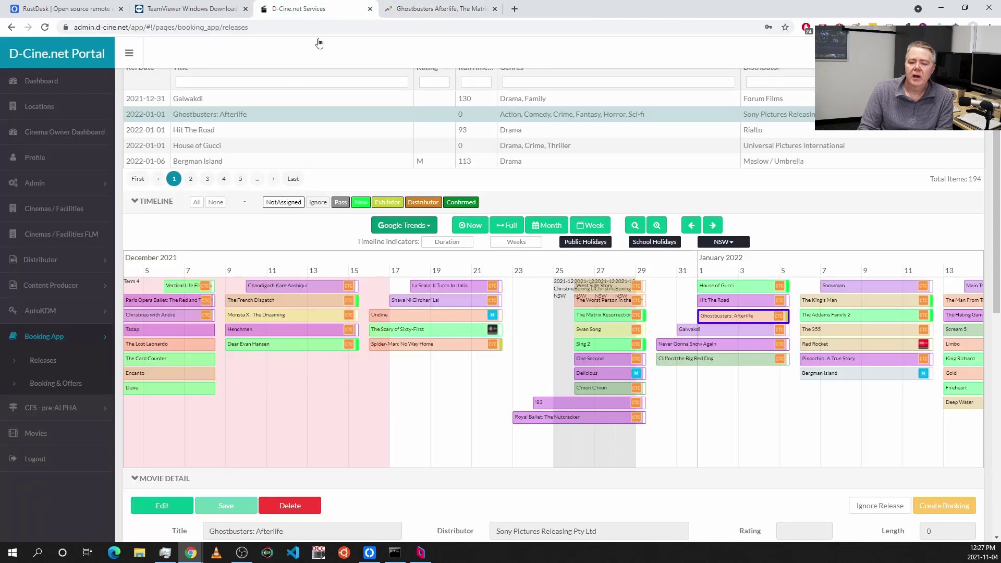
left_click(447, 9)
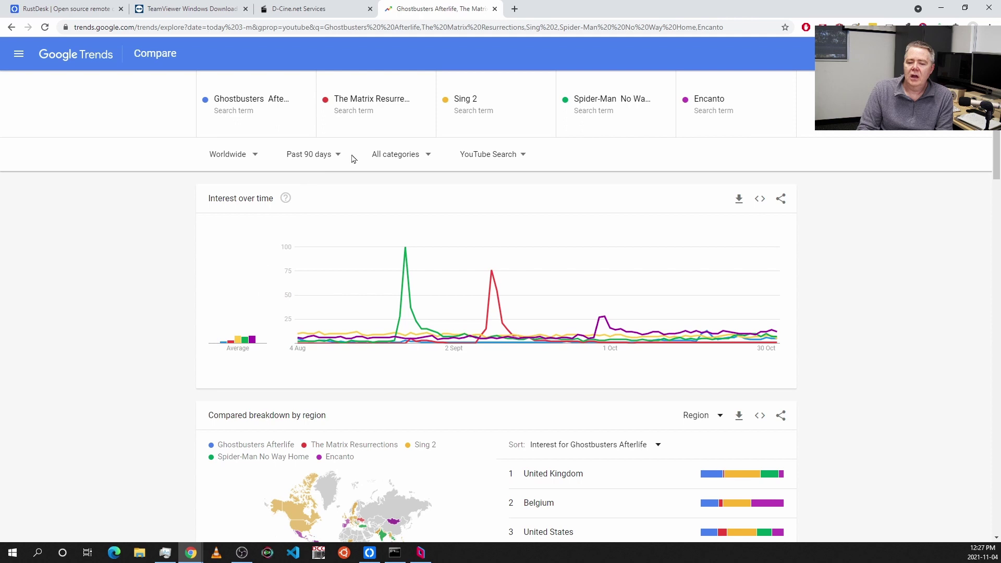
Inspect the titles' interest over time under Web Search and return the search type to YouTube Search.
left_click(509, 159)
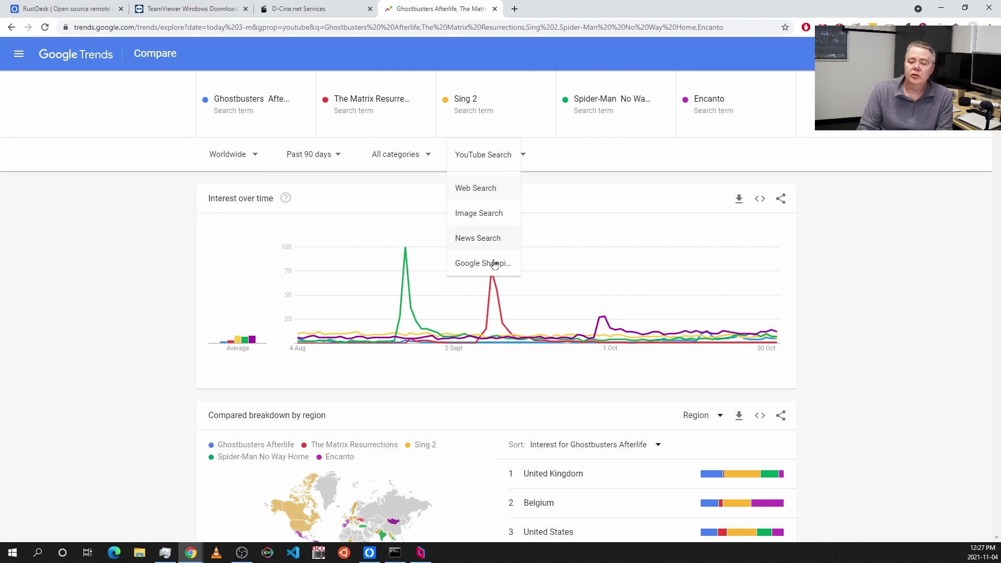
left_click(555, 162)
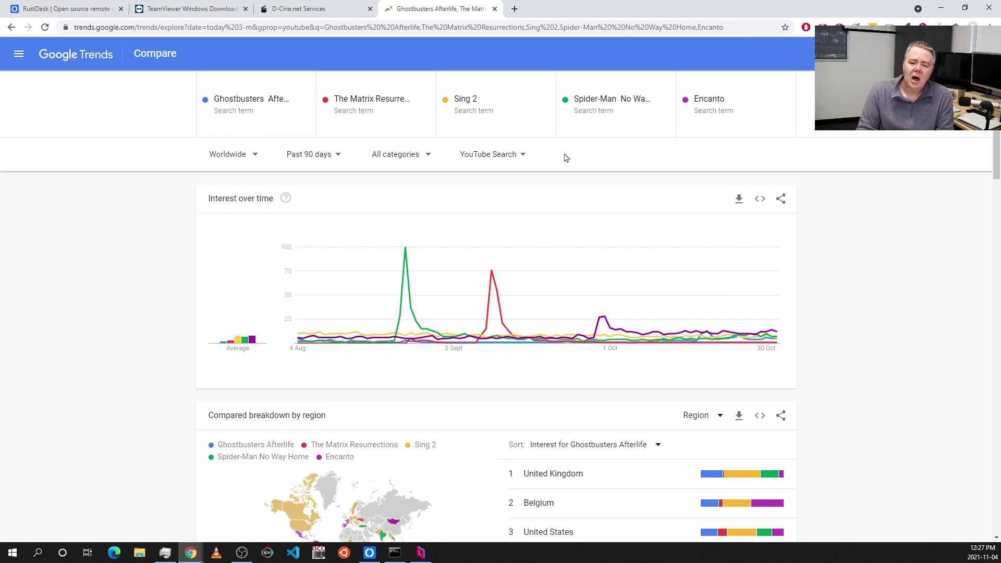
left_click(519, 154)
left_click(494, 193)
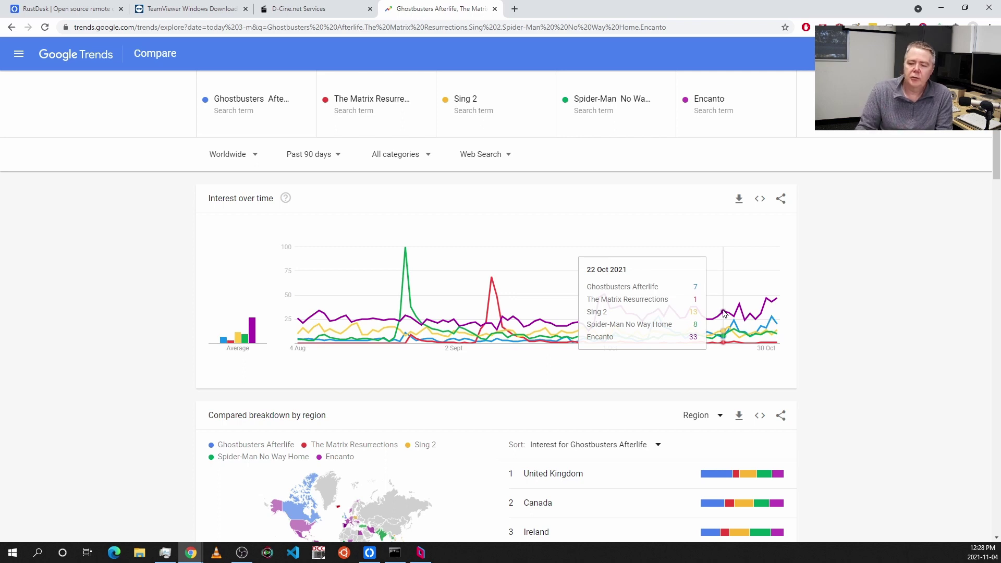
left_click(485, 159)
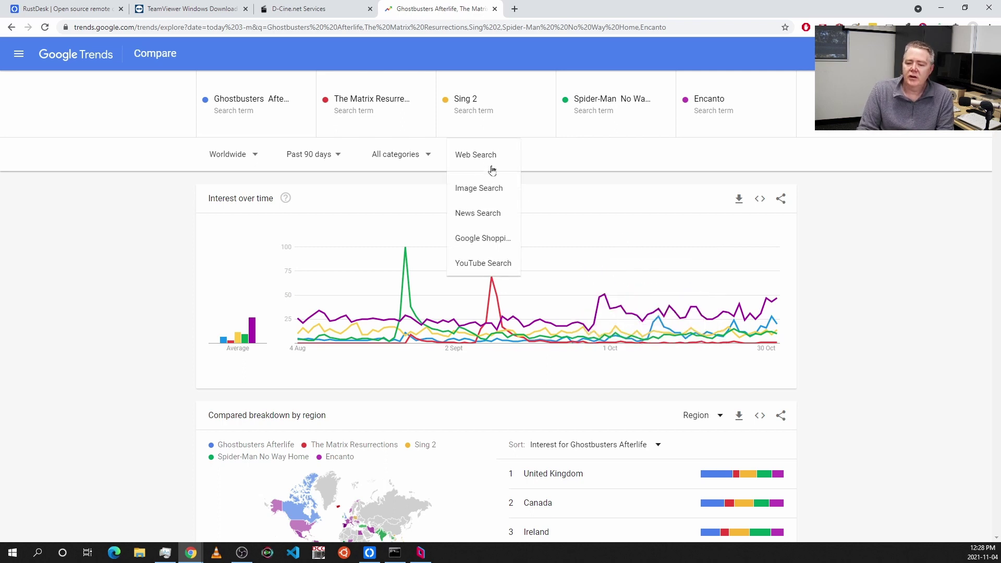
left_click(495, 264)
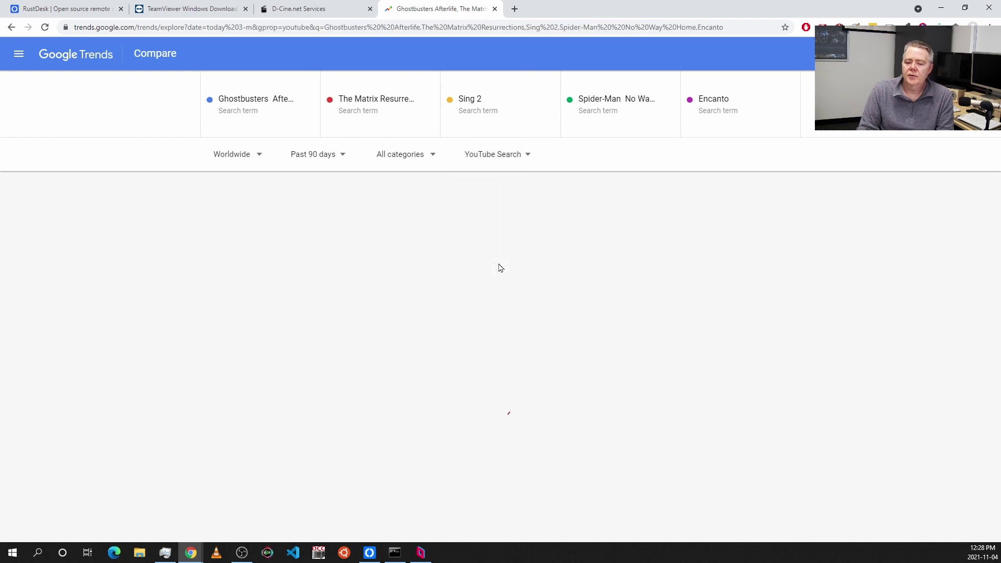
Set the region of the five-title comparison to Australia, keeping the YouTube Search filter.
left_click(410, 156)
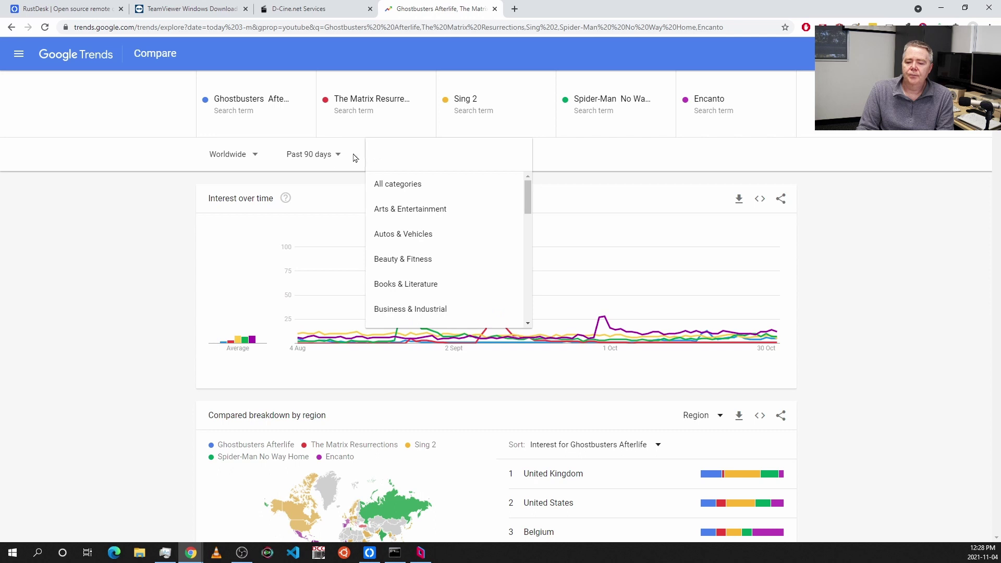
left_click(243, 156)
left_click(243, 157)
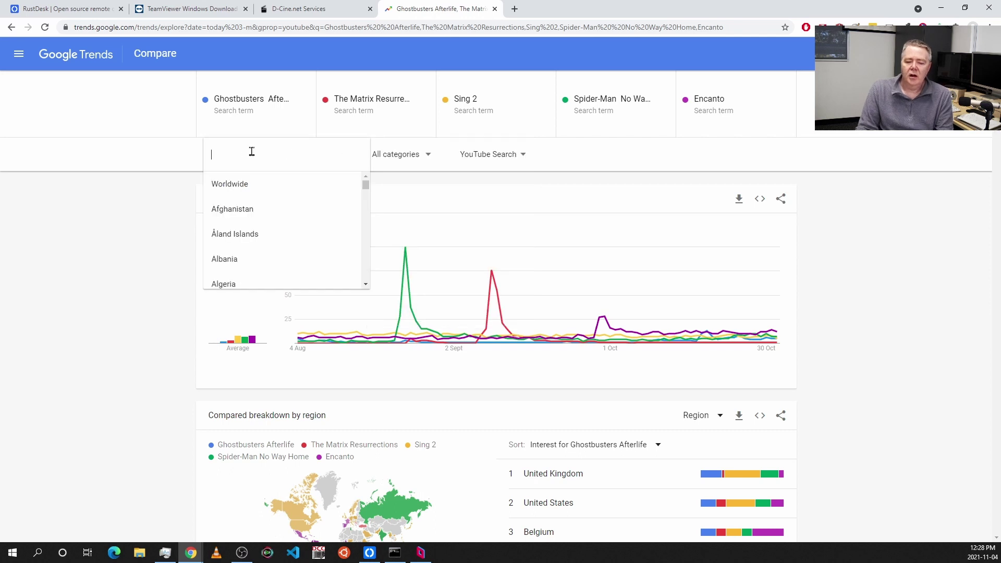
type("austr")
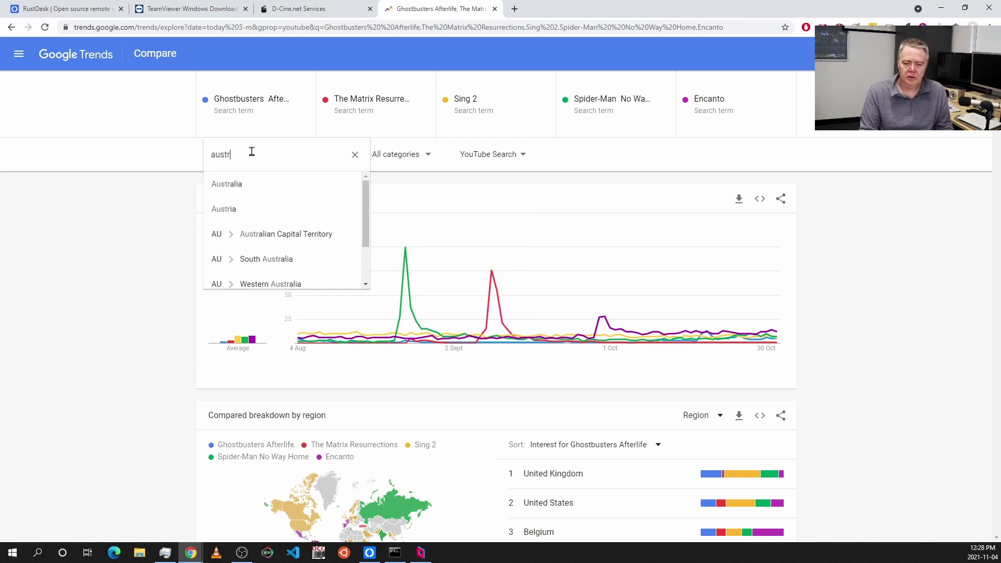
left_click(242, 185)
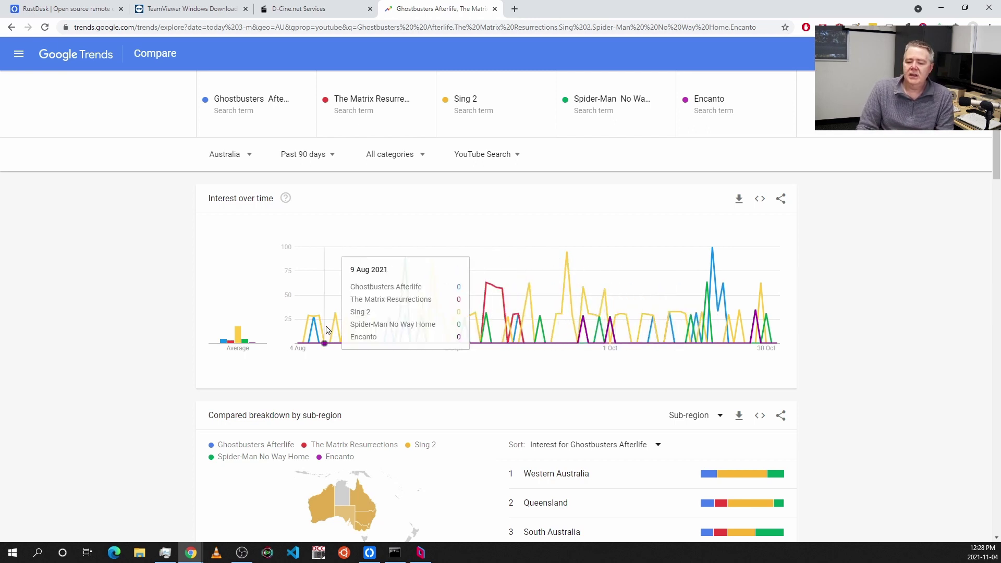
Examine the compared breakdown by sub-region, checking each title's share of interest across the Australian states.
scroll(712, 440, "down", 2)
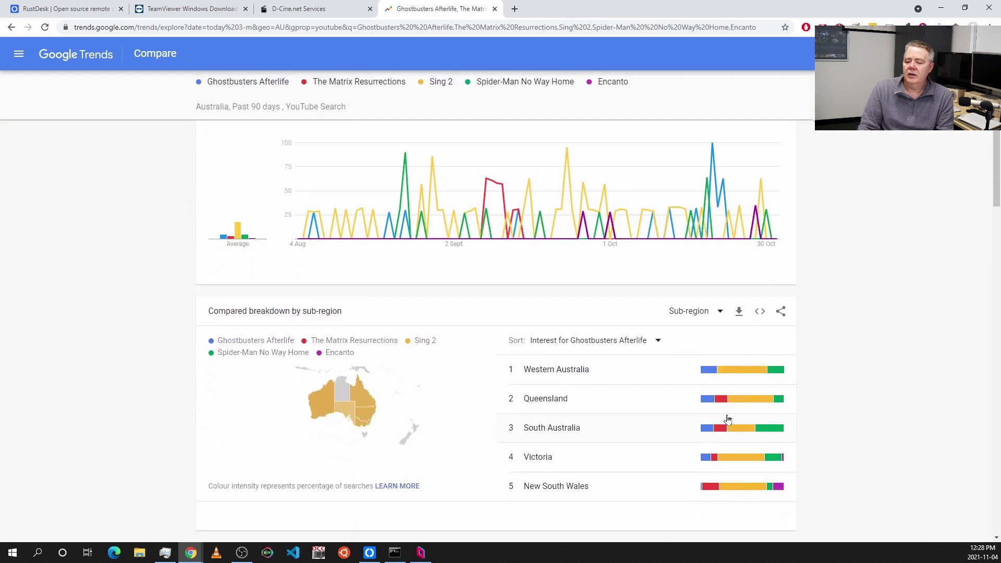
mouse_move(704, 377)
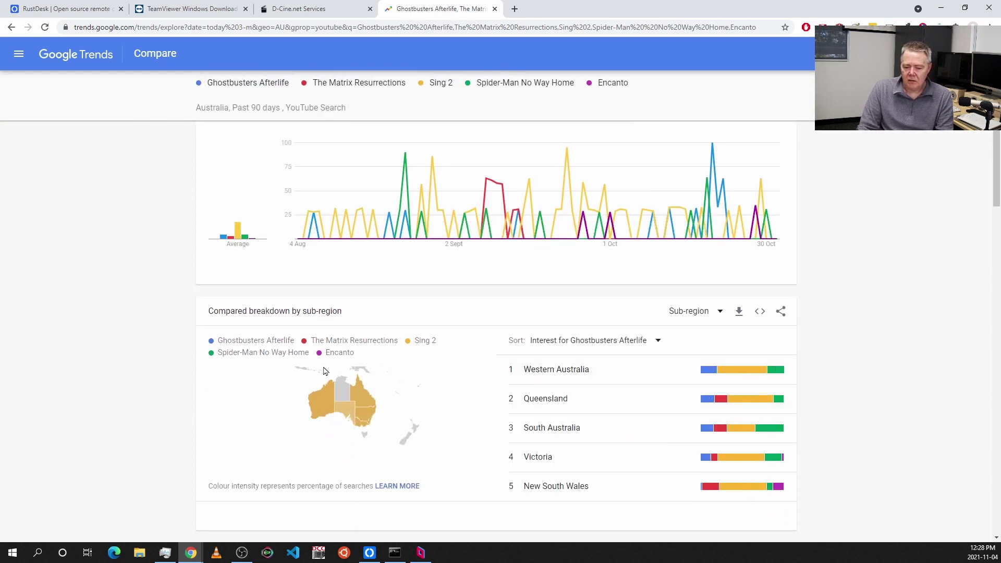
mouse_move(749, 375)
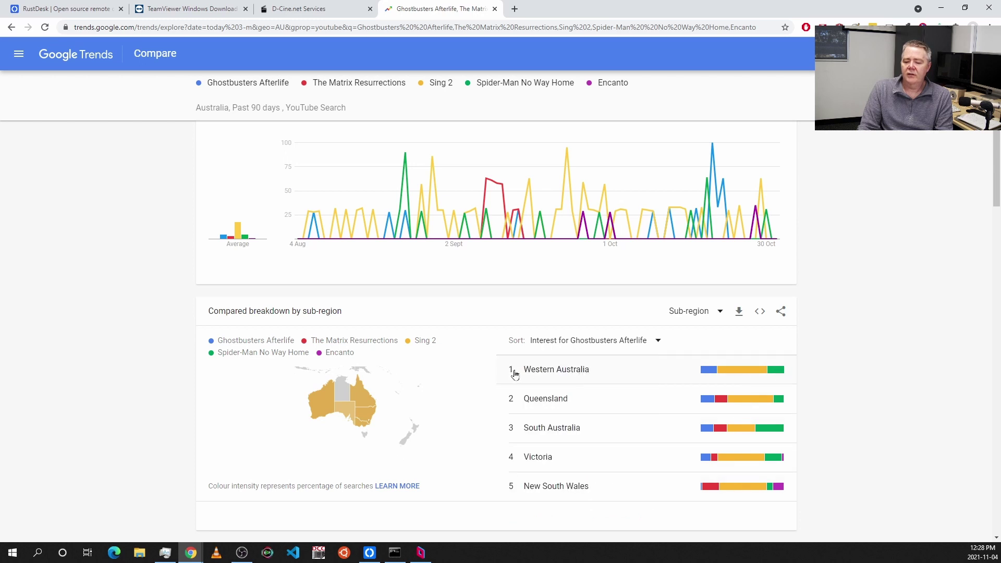
mouse_move(751, 223)
mouse_move(781, 371)
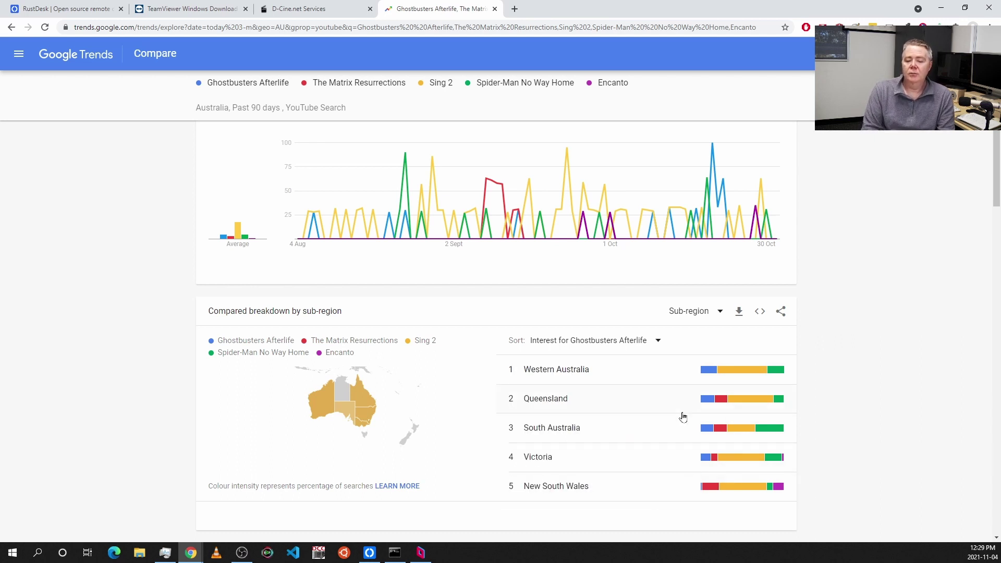
scroll(267, 167, "down", 1)
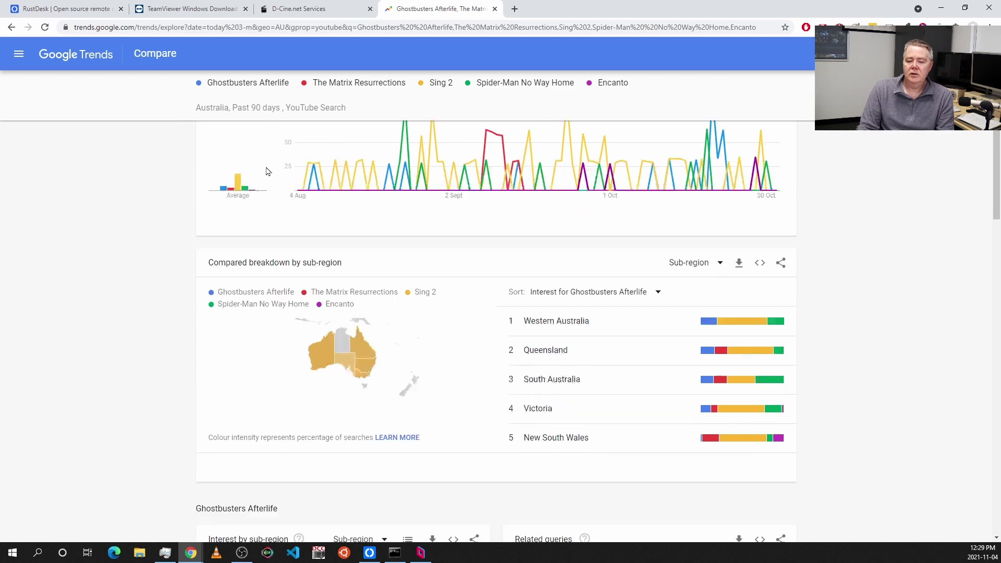
Narrow the comparison's region to New South Wales and review the interest chart and the breakdown by city.
scroll(267, 172, "up", 3)
left_click(247, 153)
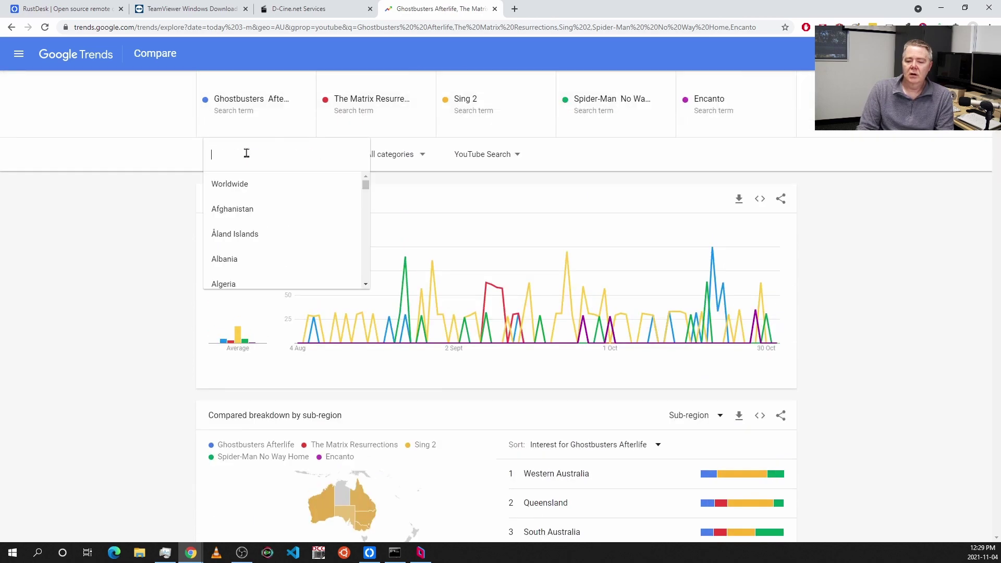
type("v")
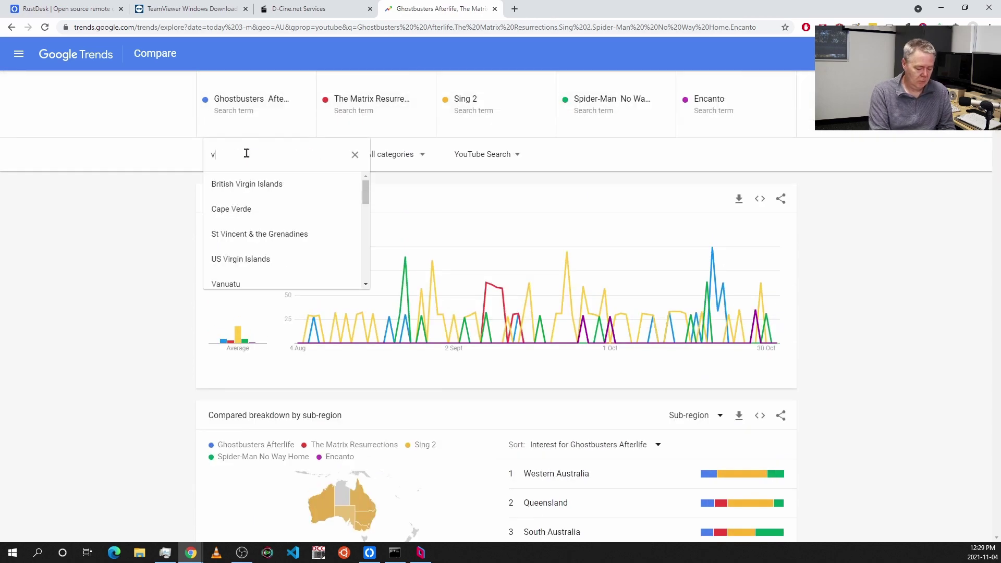
key("BackSpace")
type("n")
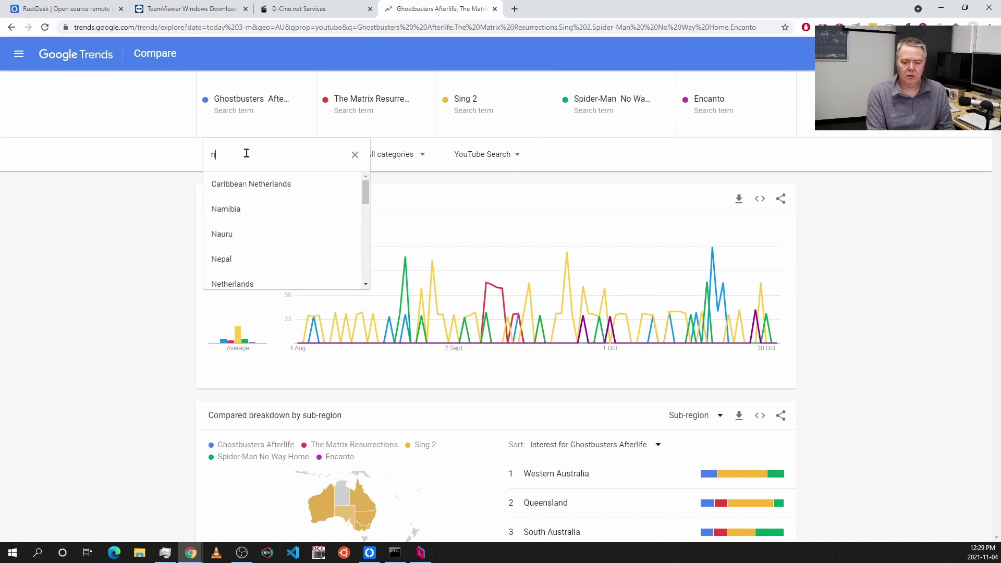
type("ew ")
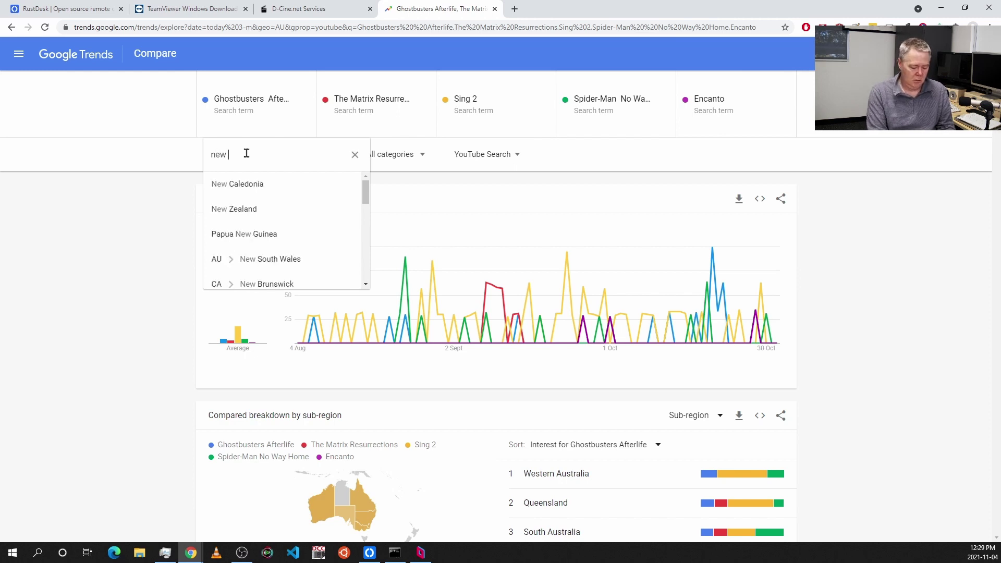
type("south")
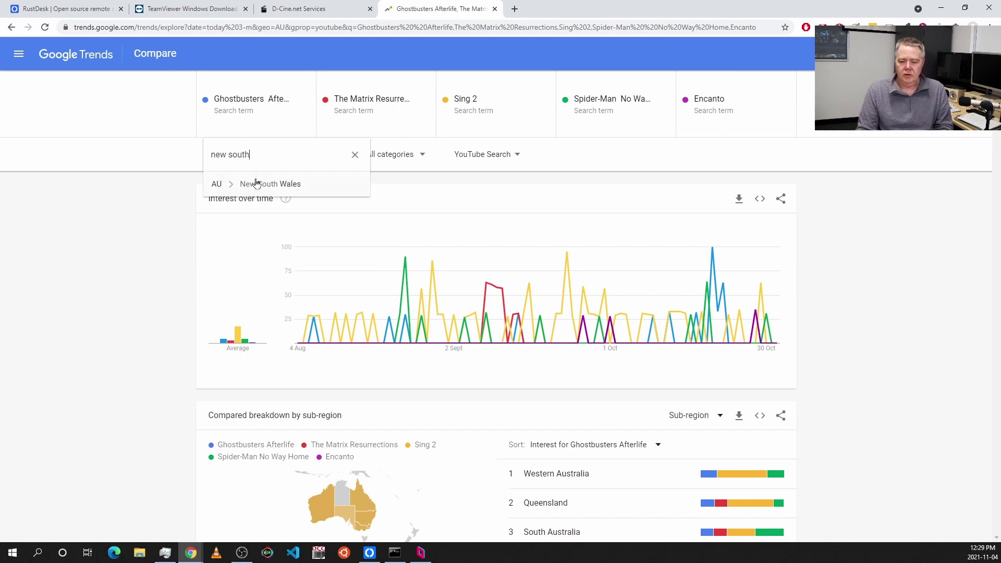
left_click(260, 186)
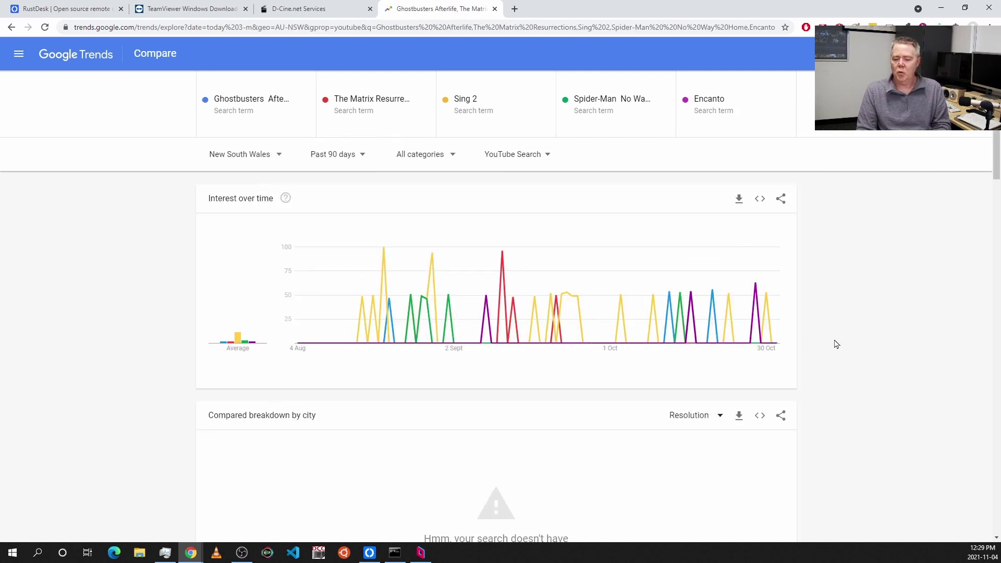
scroll(561, 328, "down", 3)
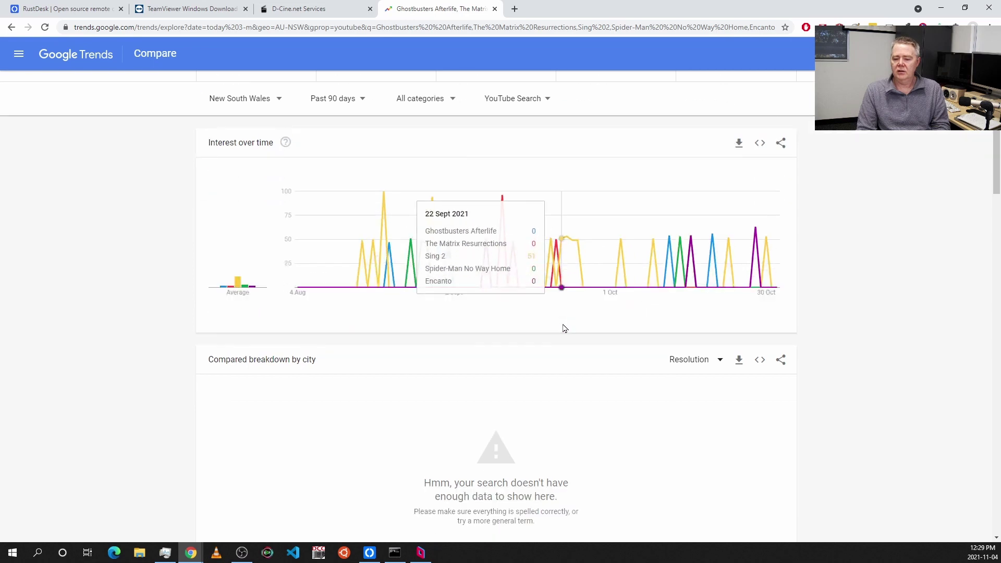
scroll(561, 328, "up", 2)
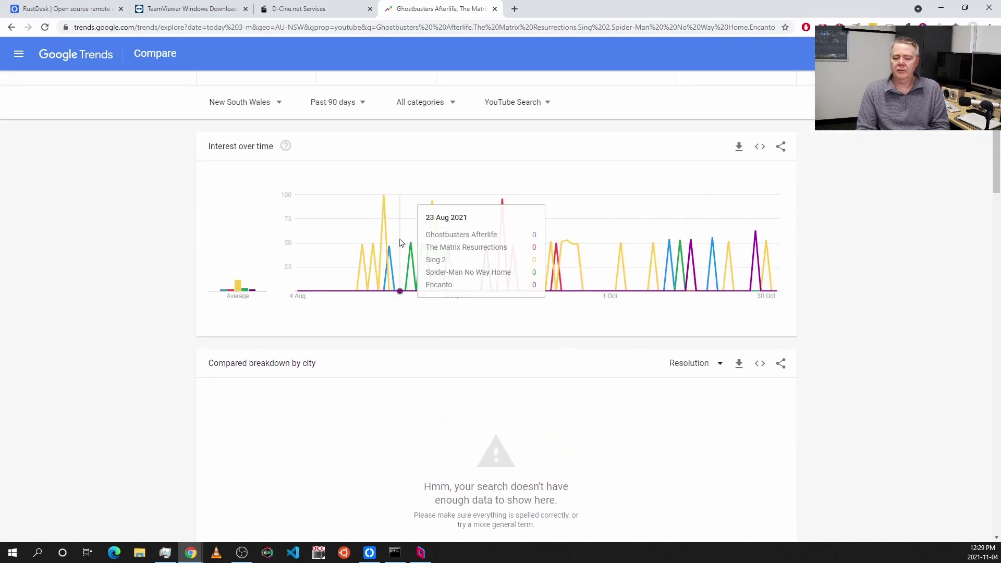